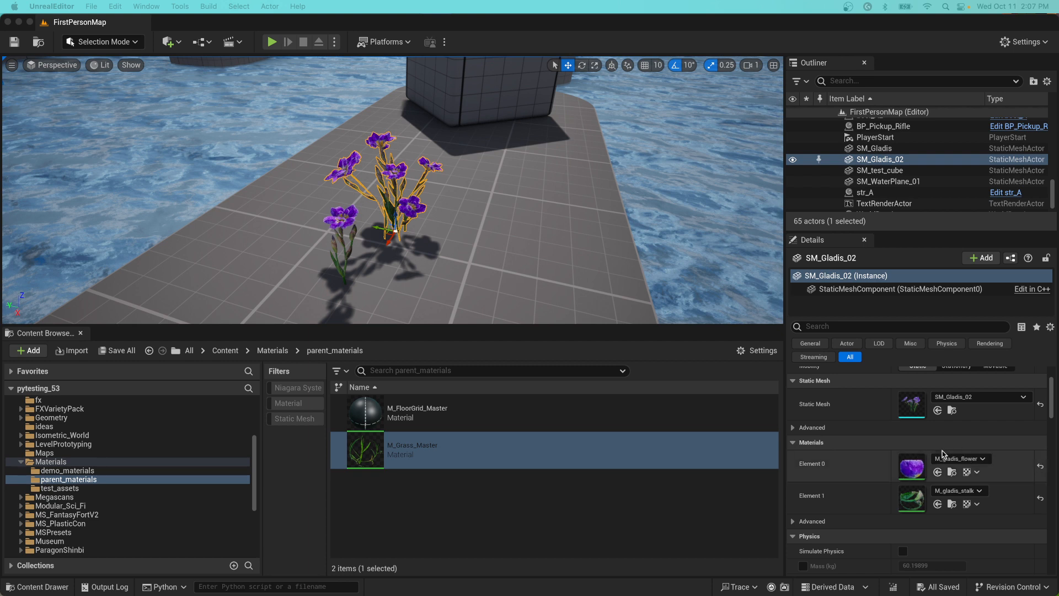
# Inspect the M_Grass_Master material and the materials assigned to the SM_Gladis and SM_Gladis_02 flower meshes.
pyautogui.moveTo(441, 458)
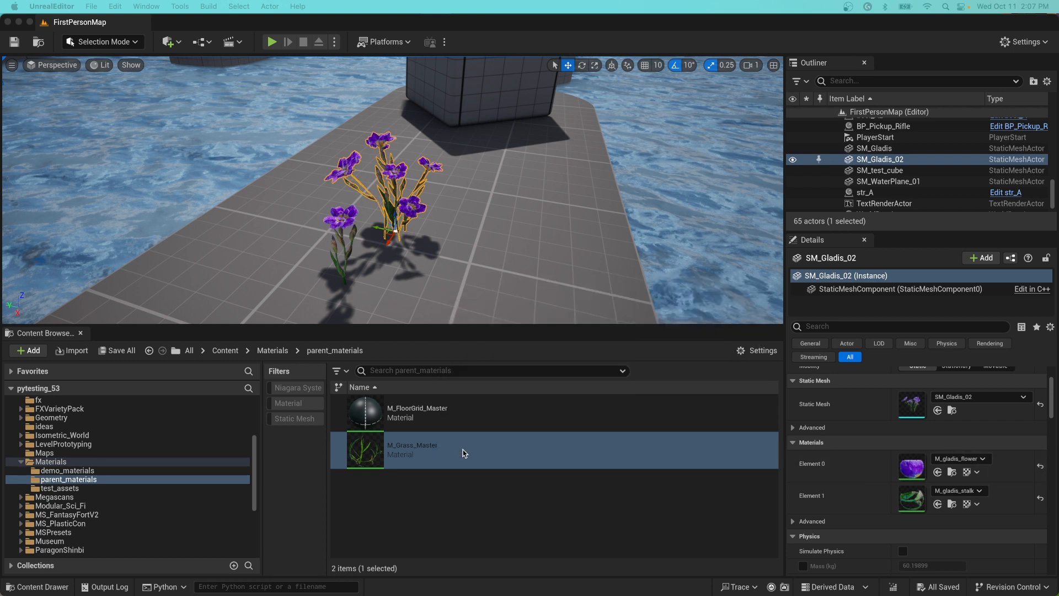
pyautogui.click(448, 498)
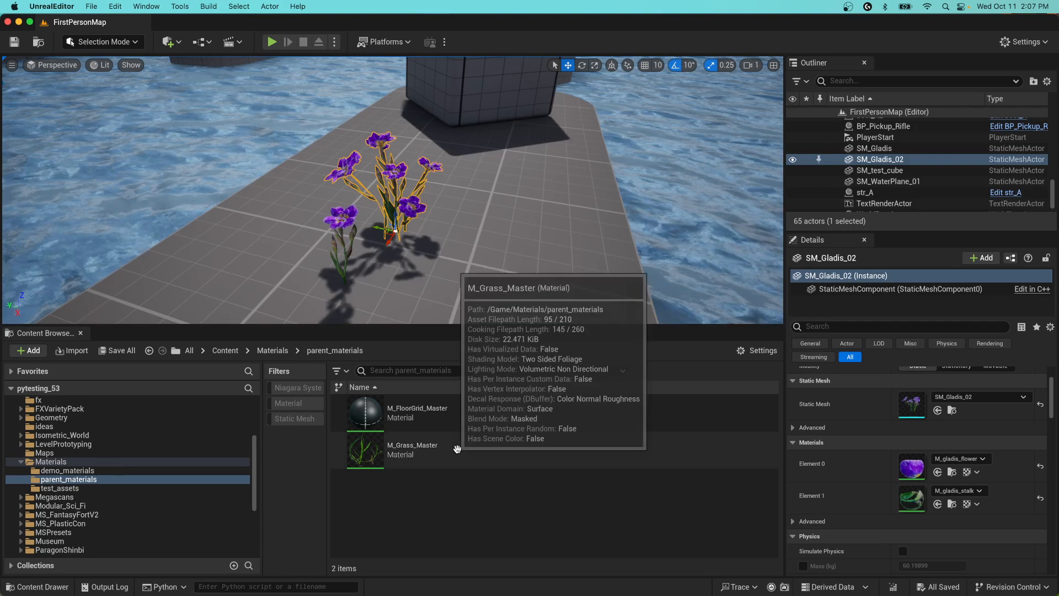
pyautogui.click(432, 462)
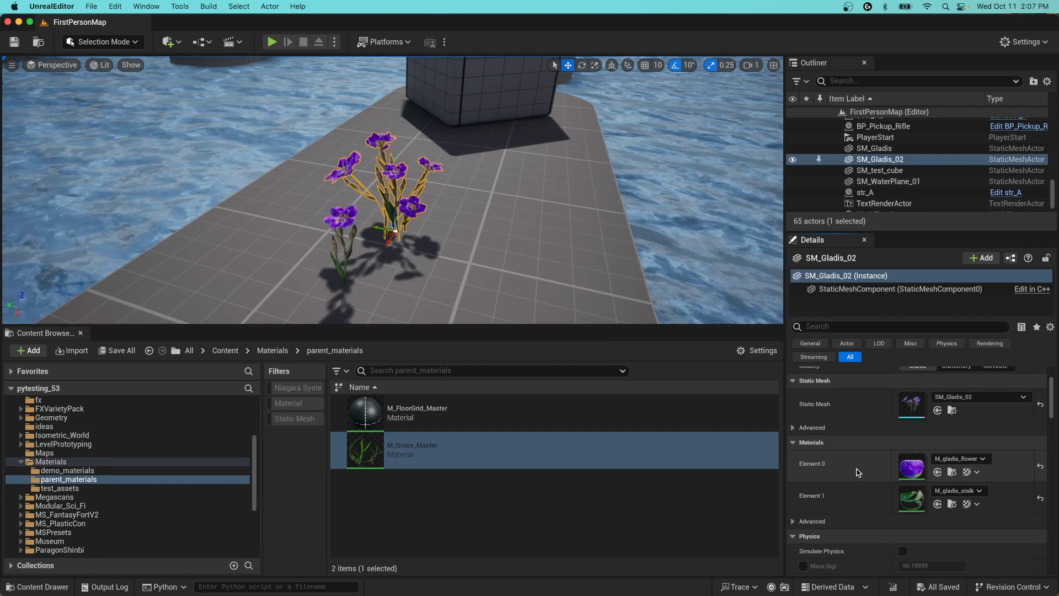
pyautogui.click(343, 218)
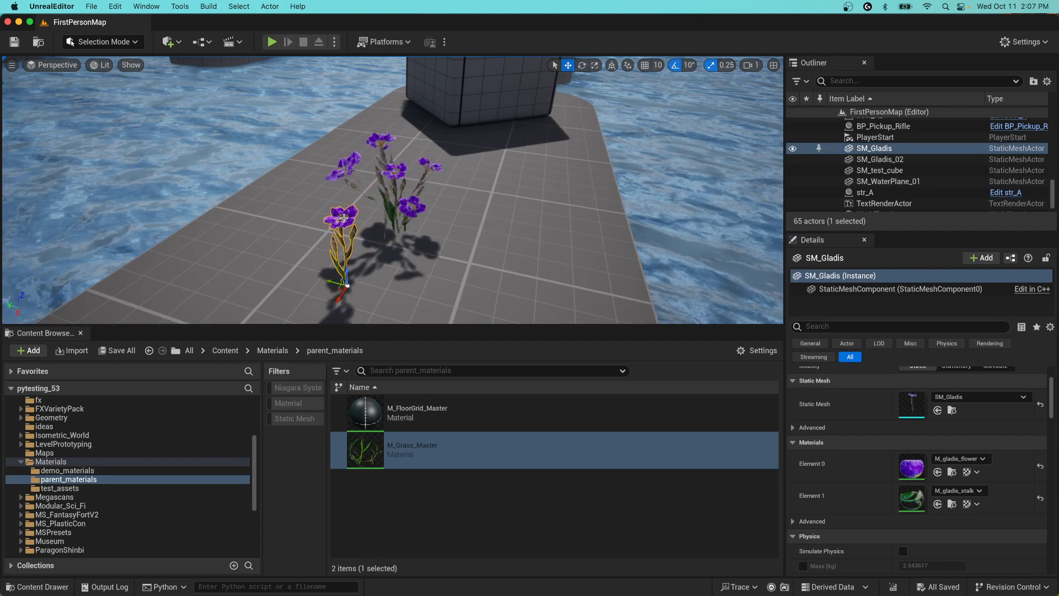
pyautogui.click(390, 182)
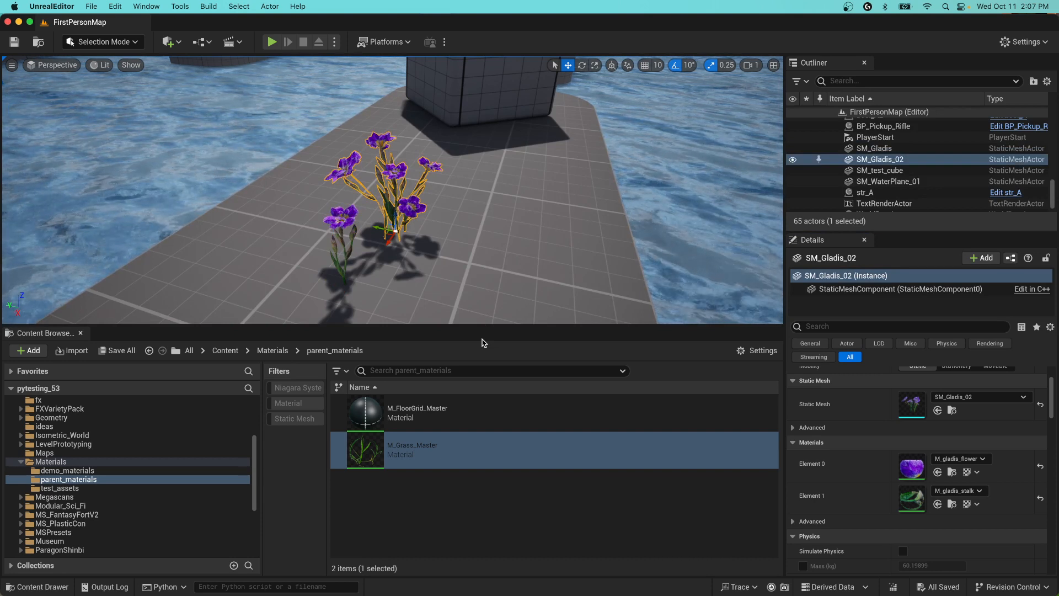
# Mark the M_Grass_Master material as a master material with the display name "grass".
pyautogui.click(485, 453)
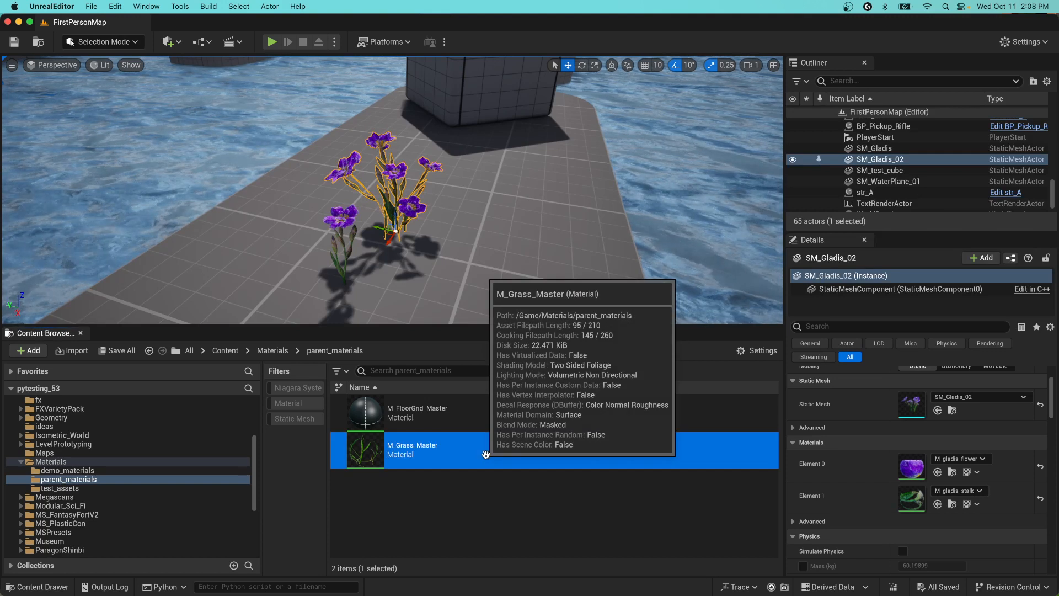
pyautogui.rightClick(486, 454)
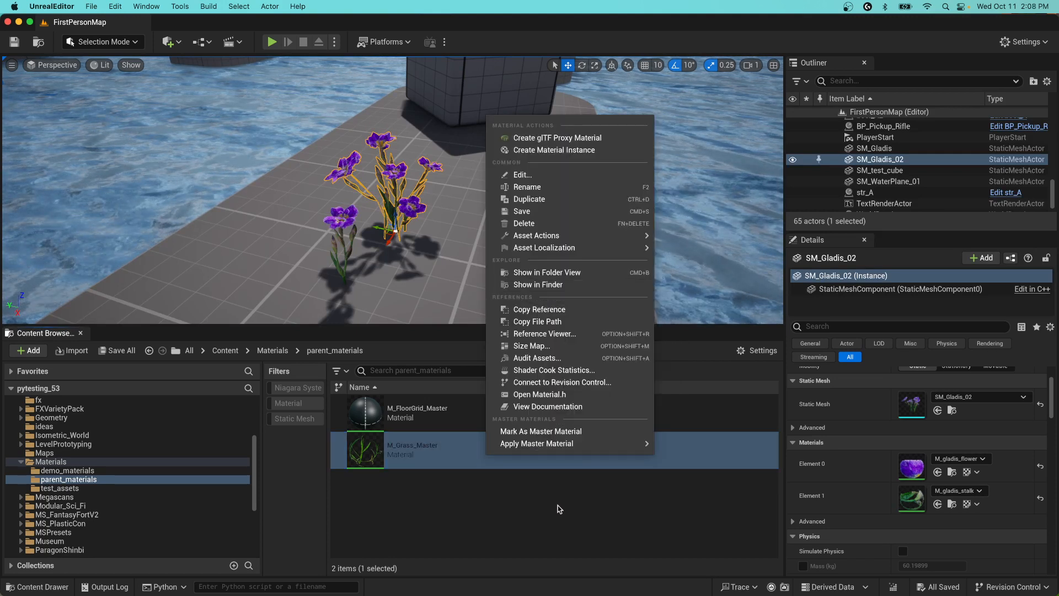
pyautogui.click(614, 432)
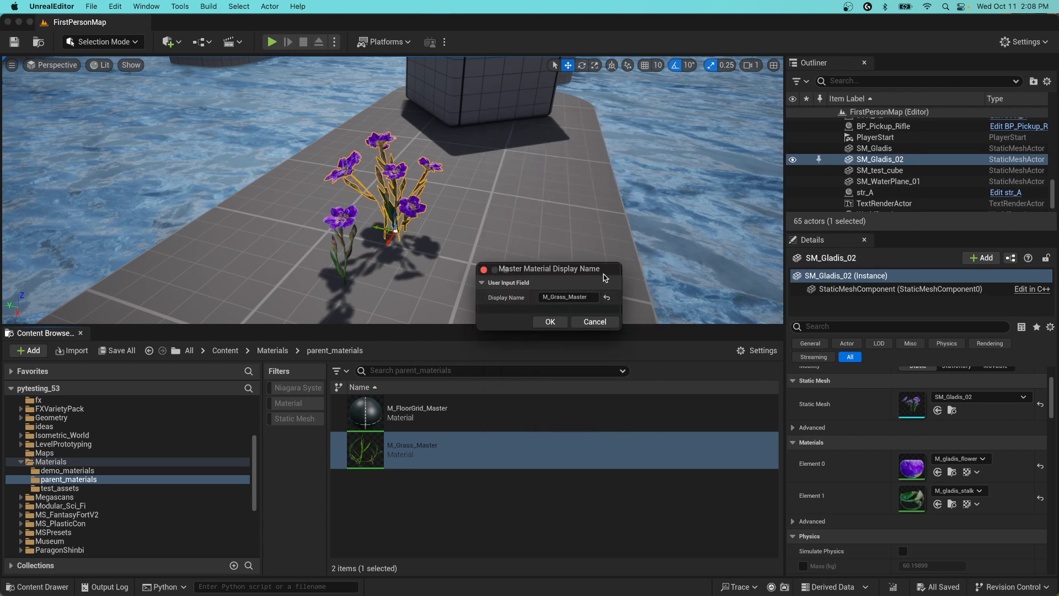
pyautogui.doubleClick(572, 383)
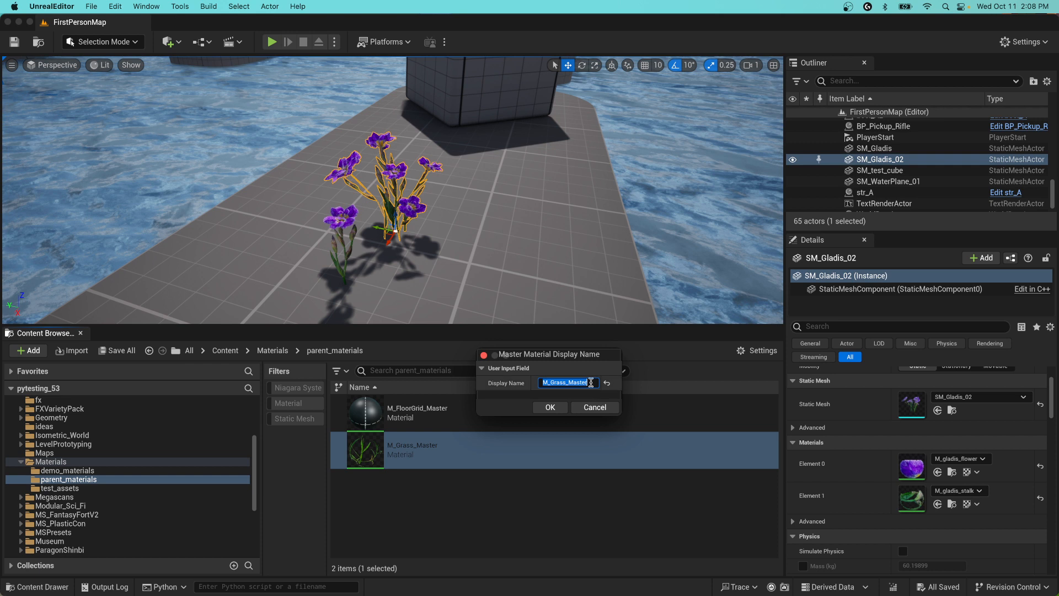
pyautogui.click(591, 383)
pyautogui.moveTo(591, 382); pyautogui.dragTo(572, 382)
pyautogui.press('BackSpace')
pyautogui.press('BackSpace')
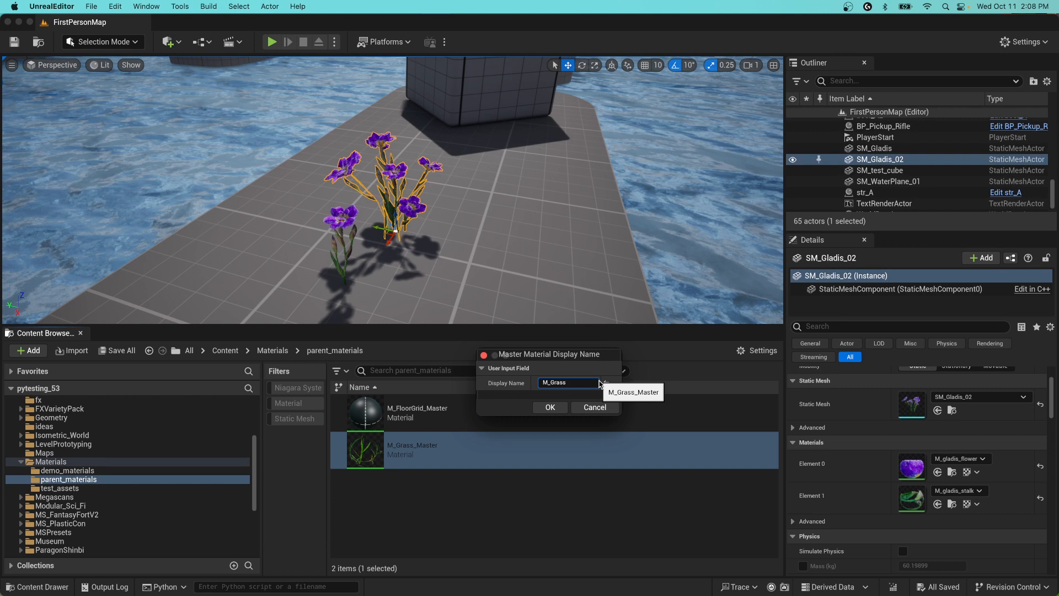
pyautogui.press('Left')
pyautogui.press('Left')
pyautogui.press('Left')
pyautogui.press('BackSpace')
pyautogui.press('BackSpace')
pyautogui.press('BackSpace')
pyautogui.write('g')
pyautogui.click(549, 408)
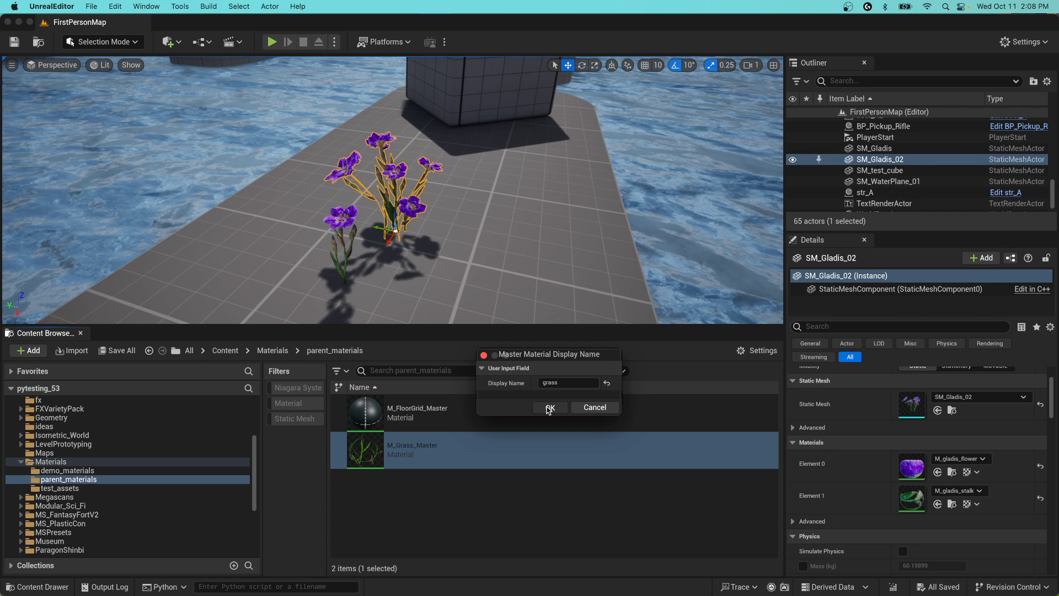
# Check the master material options offered for M_Grass_Master and for the M_PrototypeGrid material in demo_materials.
pyautogui.rightClick(432, 460)
pyautogui.moveTo(570, 460)
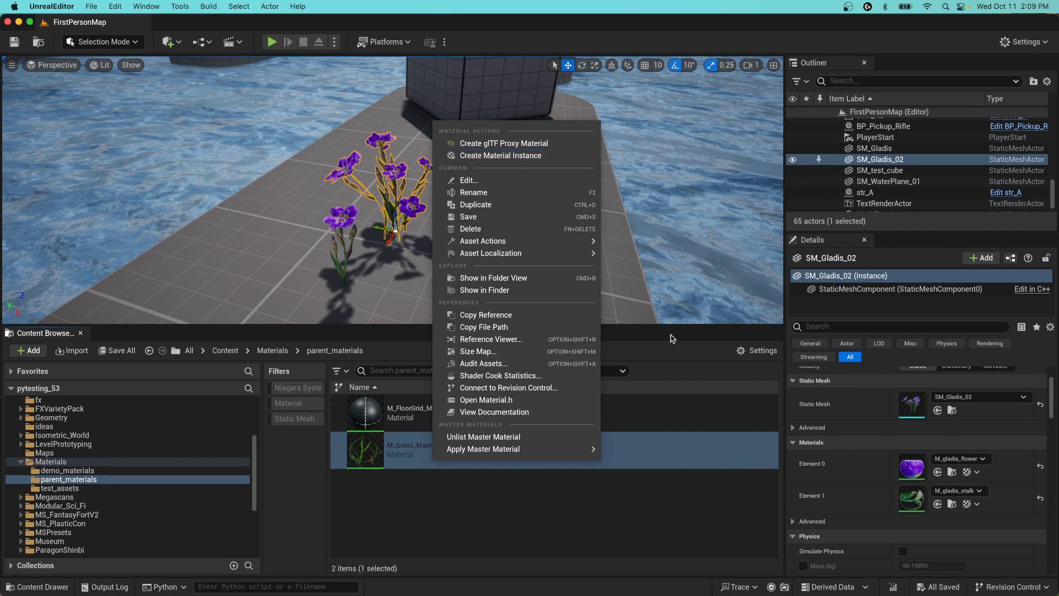
pyautogui.click(952, 473)
pyautogui.click(770, 476)
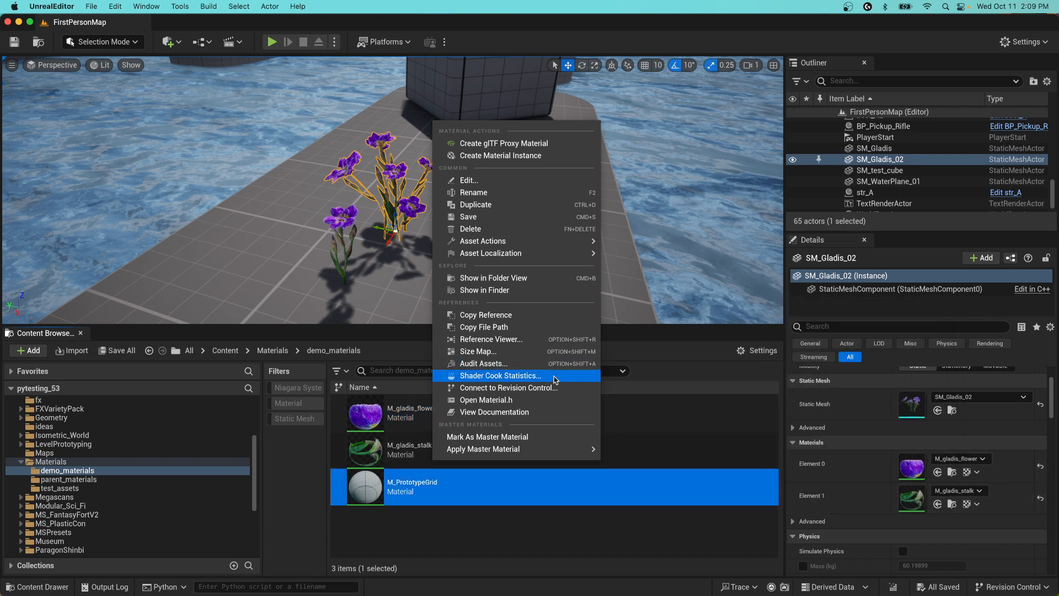
pyautogui.click(679, 354)
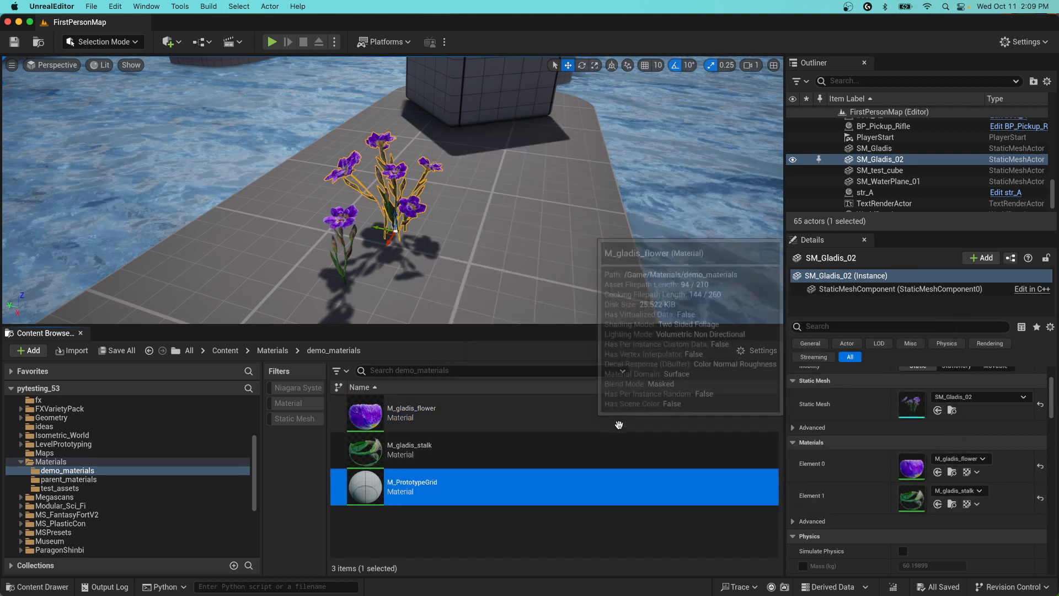
# Locate the M_gladis_flower material used by SM_Gladis_02 and apply the grass master material to it.
pyautogui.click(955, 476)
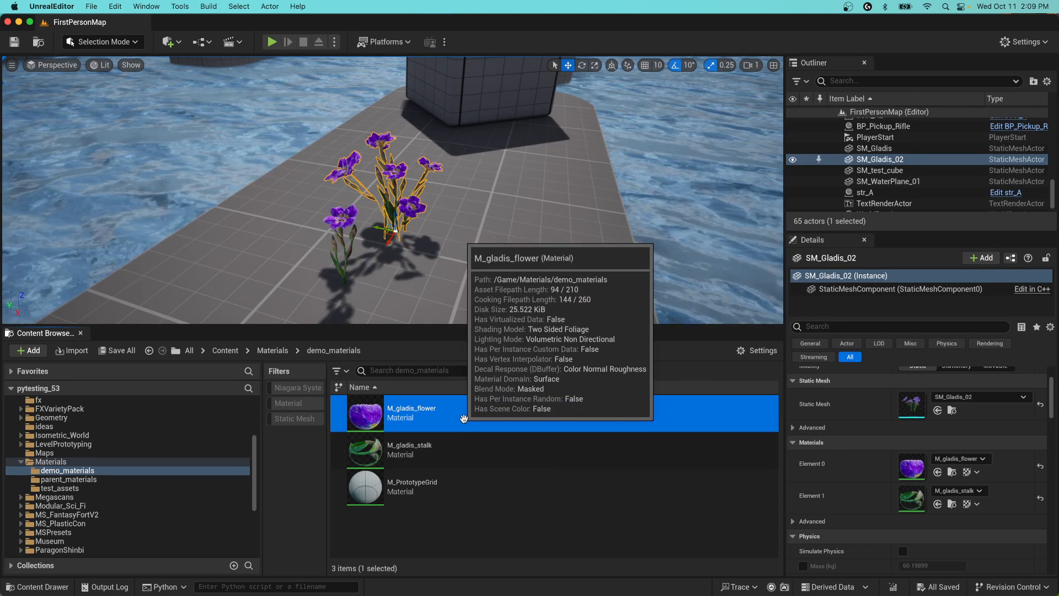
pyautogui.rightClick(522, 407)
pyautogui.moveTo(556, 401)
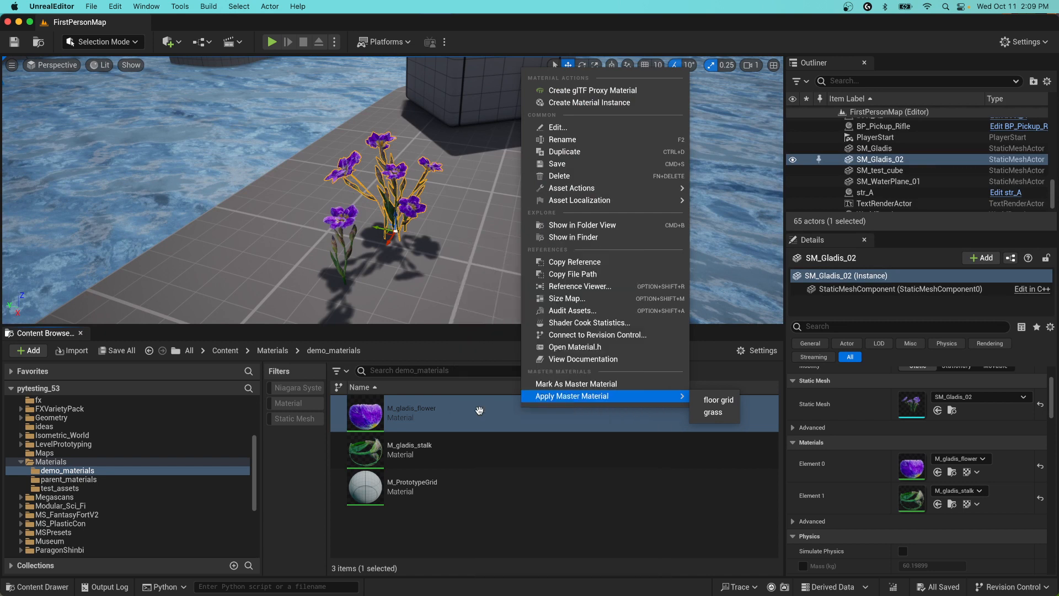
pyautogui.click(714, 412)
pyautogui.moveTo(725, 104); pyautogui.dragTo(622, 105)
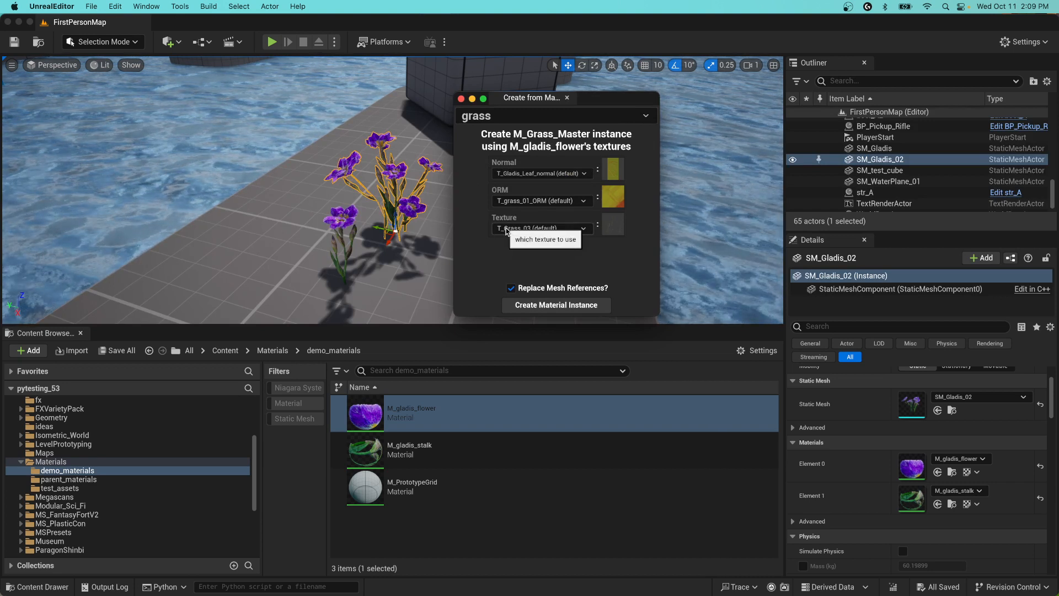
# Set the new instance's Texture to T_Gladis_Leaf, locate that texture's asset, and return to the M_gladis_flower material.
pyautogui.click(563, 229)
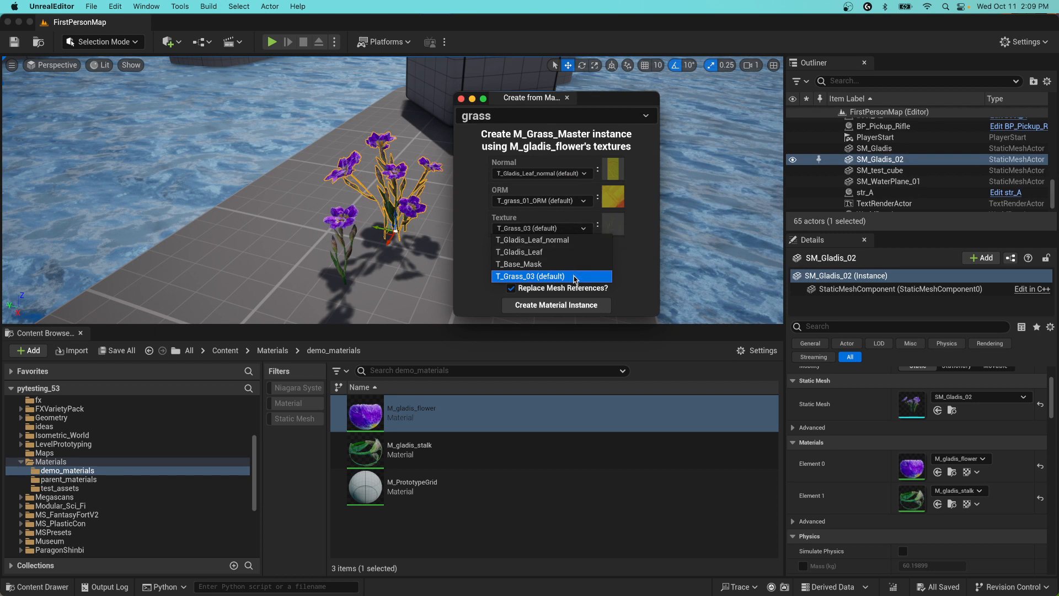
pyautogui.click(557, 253)
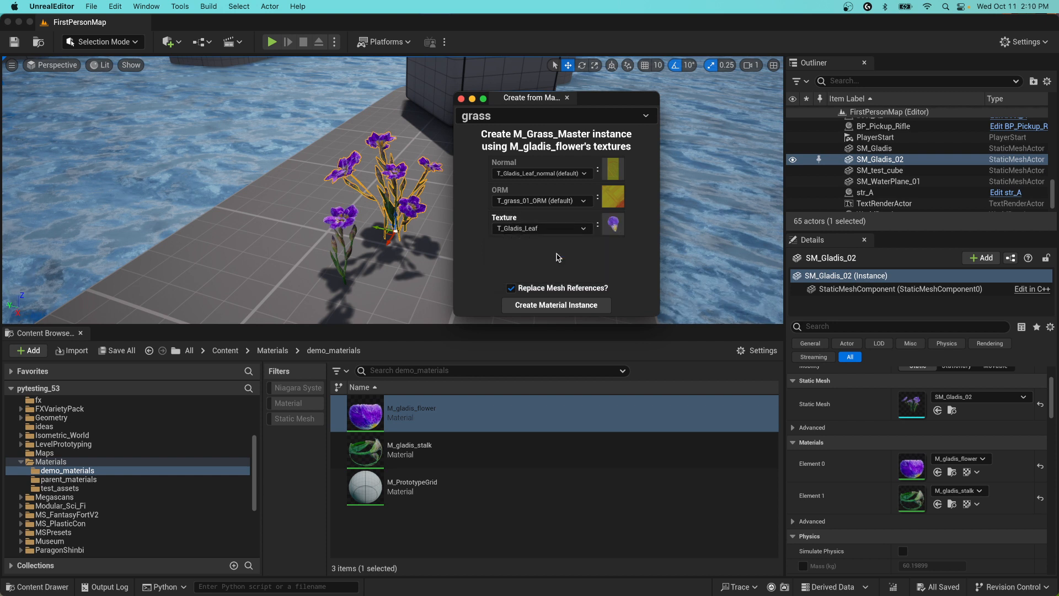
pyautogui.click(616, 233)
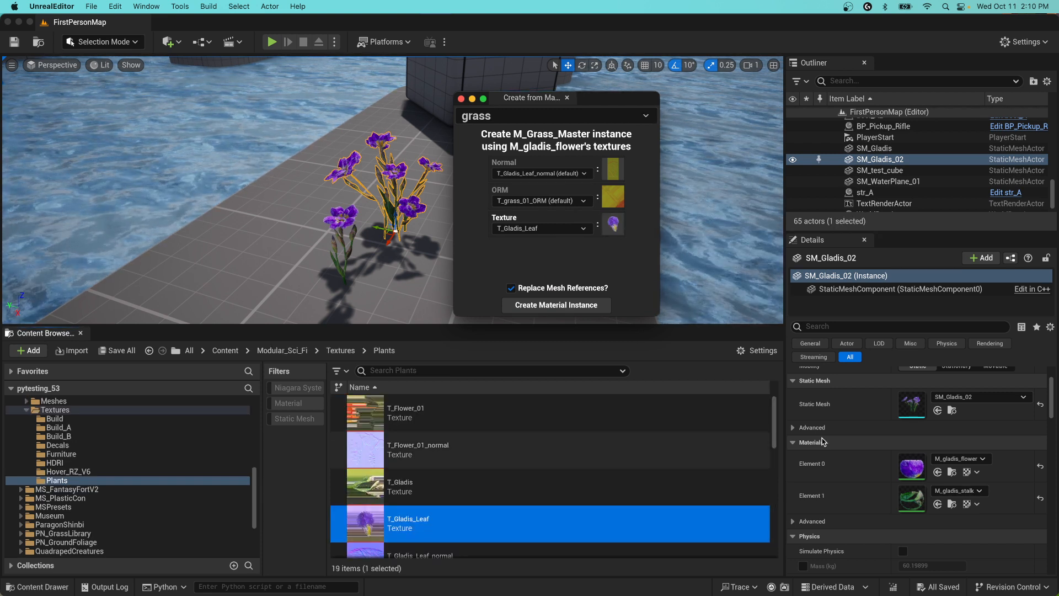
pyautogui.click(952, 473)
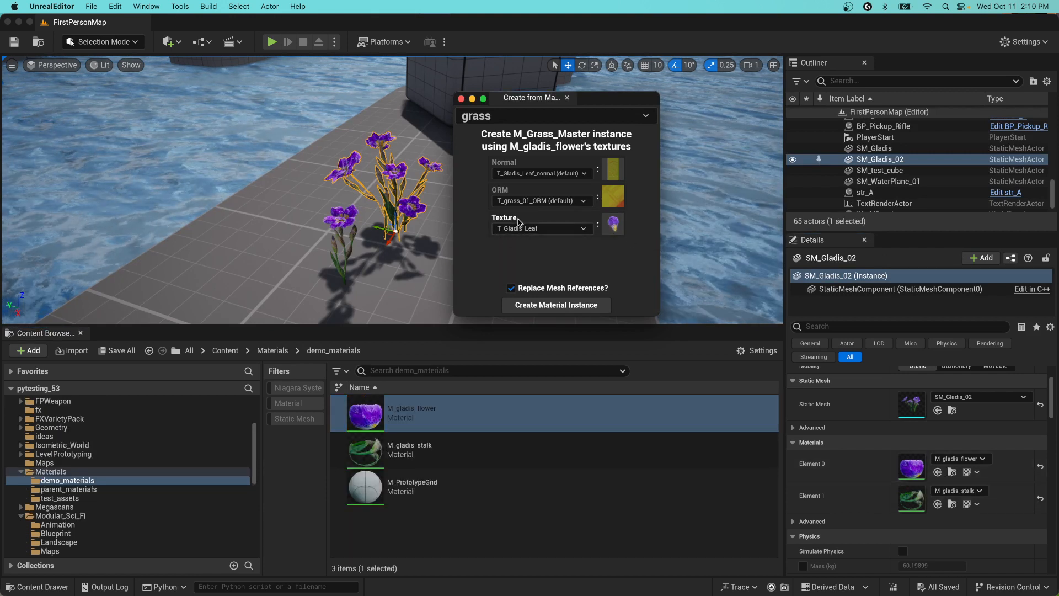
# Set the new instance's ORM texture to T_Base_Mask and its Normal texture to T_Gladis_Leaf_normal.
pyautogui.click(564, 205)
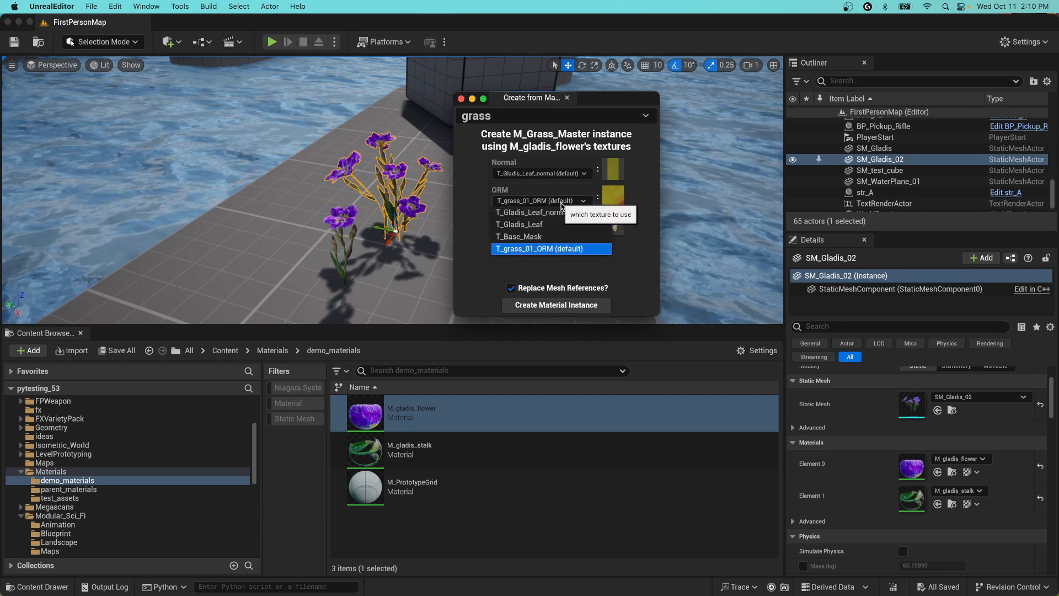
pyautogui.click(574, 237)
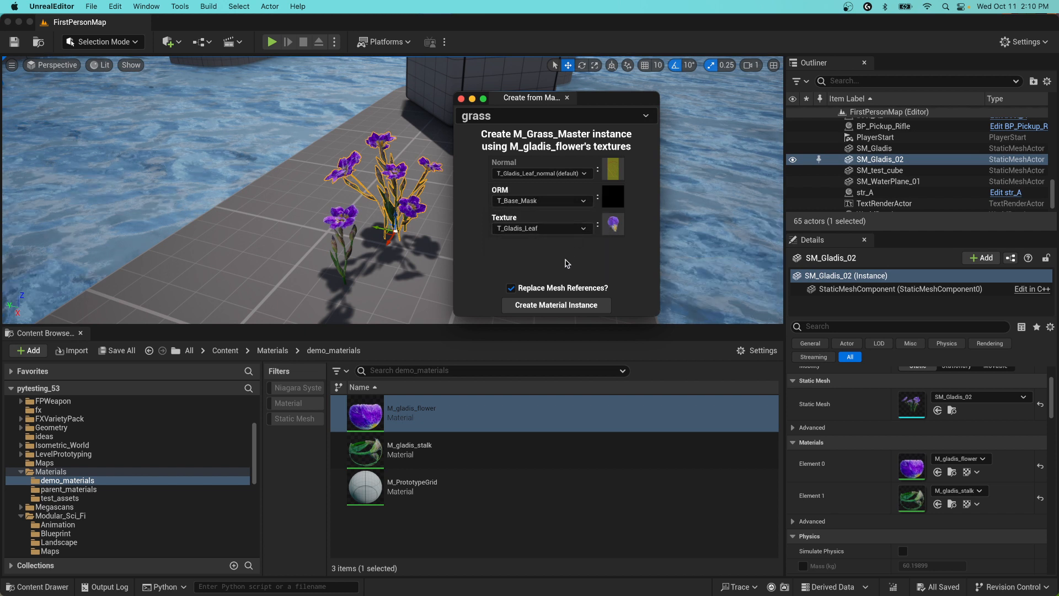
pyautogui.click(582, 174)
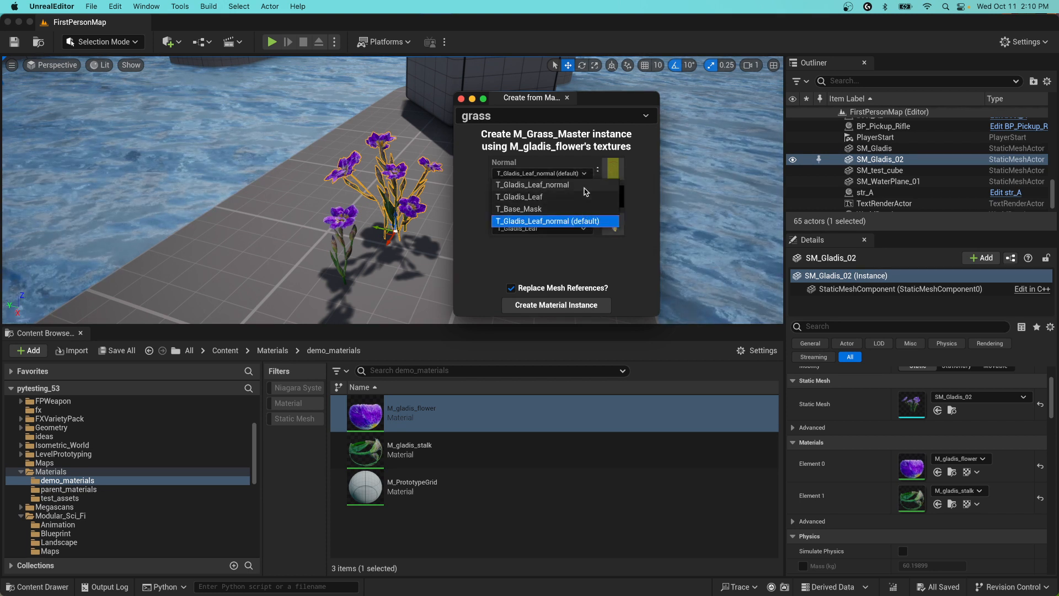
pyautogui.click(585, 187)
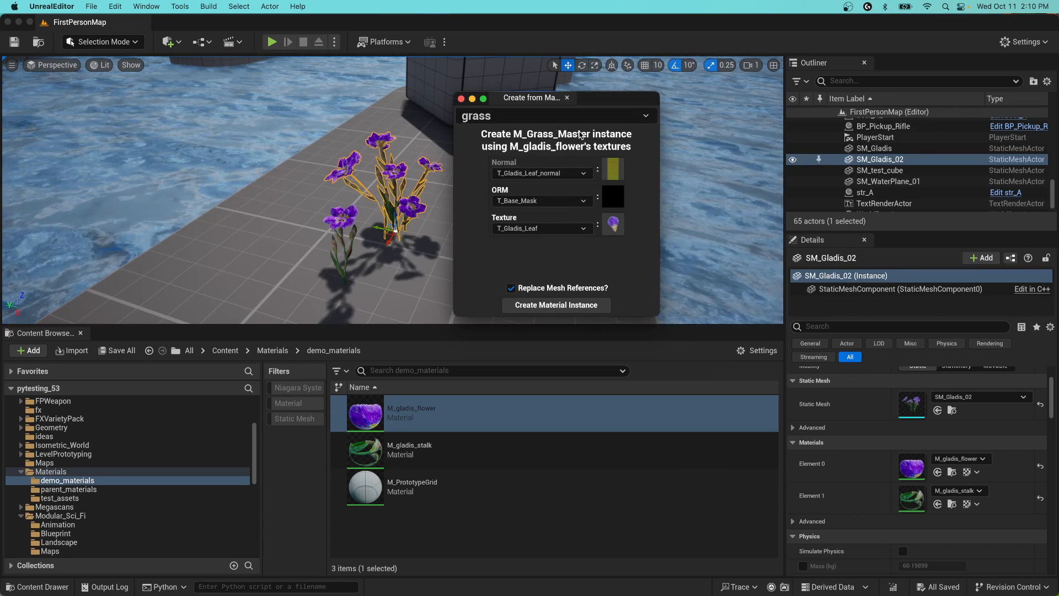
# Create the material instance with mesh references replaced, and check the materials on SM_Gladis and SM_Gladis_02.
pyautogui.click(603, 310)
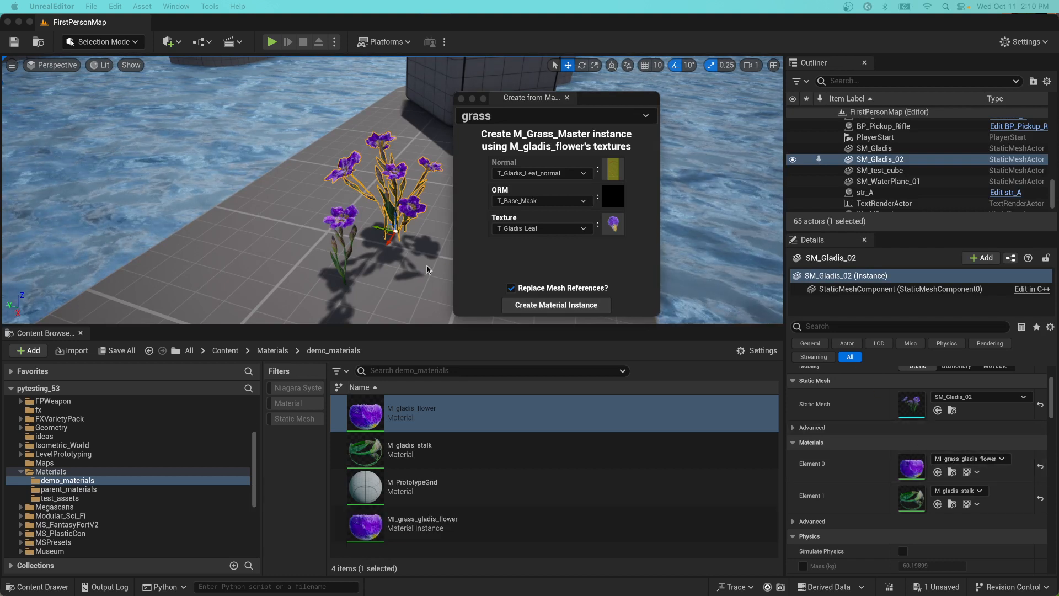
pyautogui.click(342, 216)
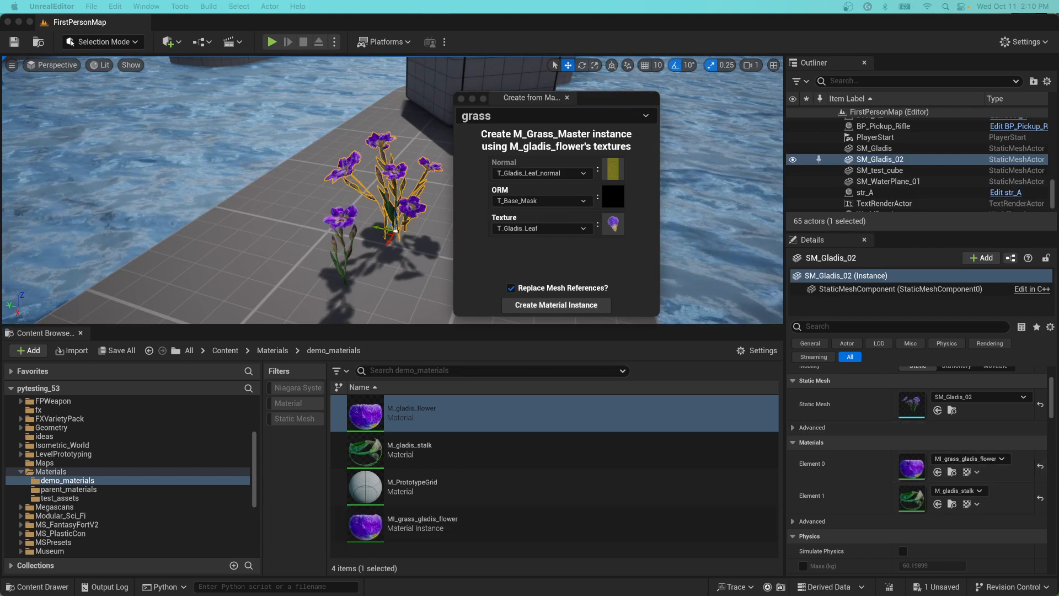
pyautogui.click(461, 98)
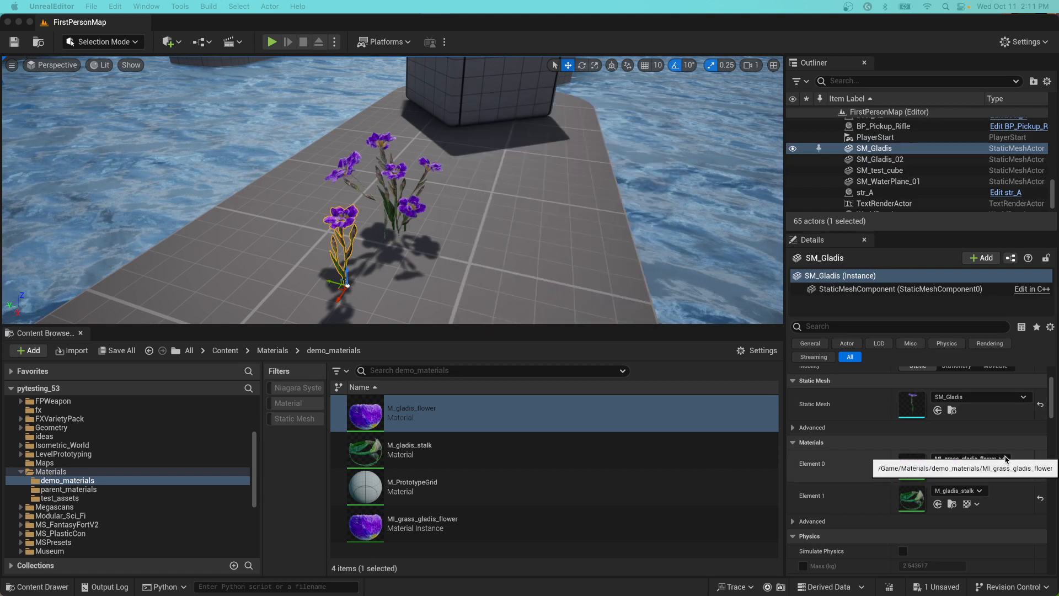
pyautogui.click(393, 171)
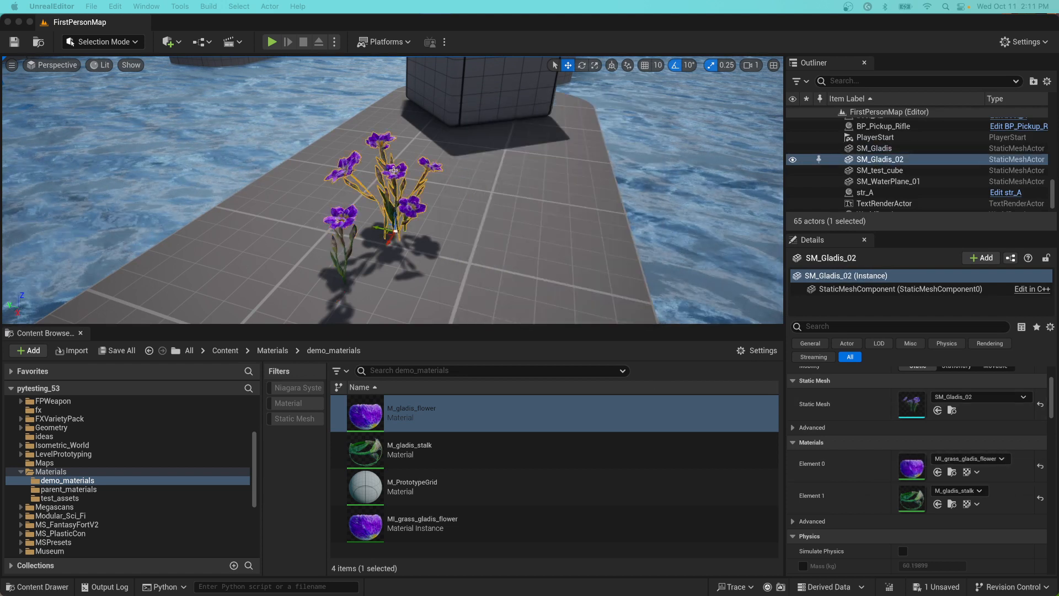
pyautogui.click(454, 508)
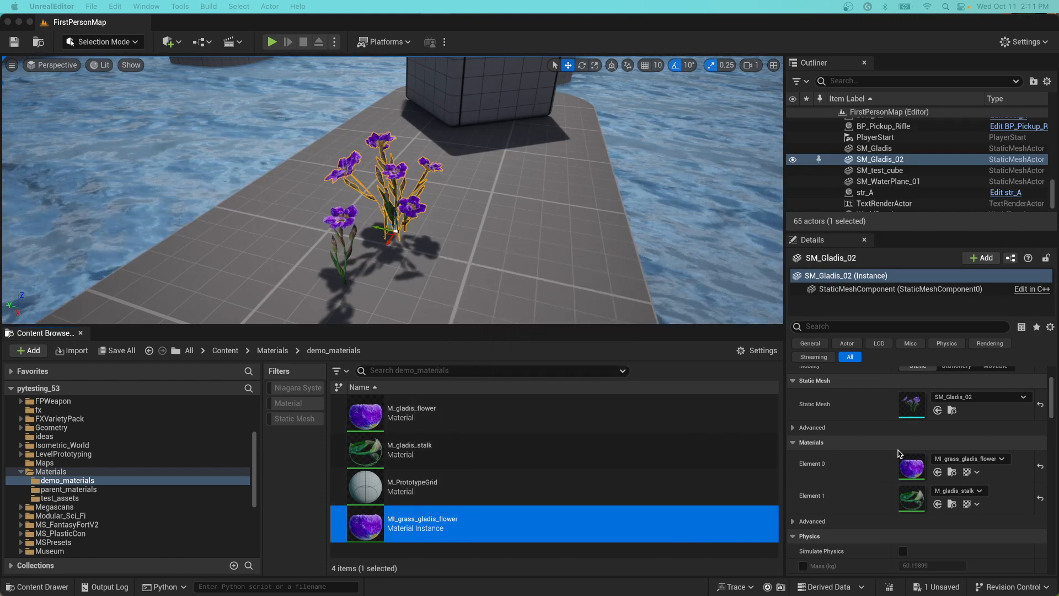
# Start applying the floor grid master material to SM_Gladis_02's M_gladis_stalk material and switch the chosen master to grass.
pyautogui.click(952, 504)
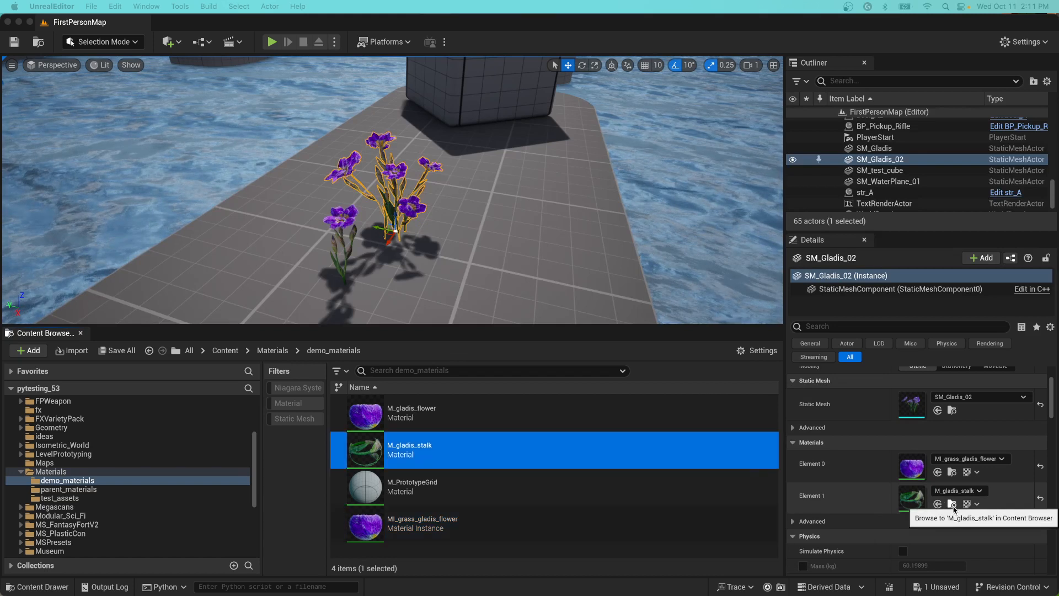
pyautogui.rightClick(442, 435)
pyautogui.moveTo(562, 431)
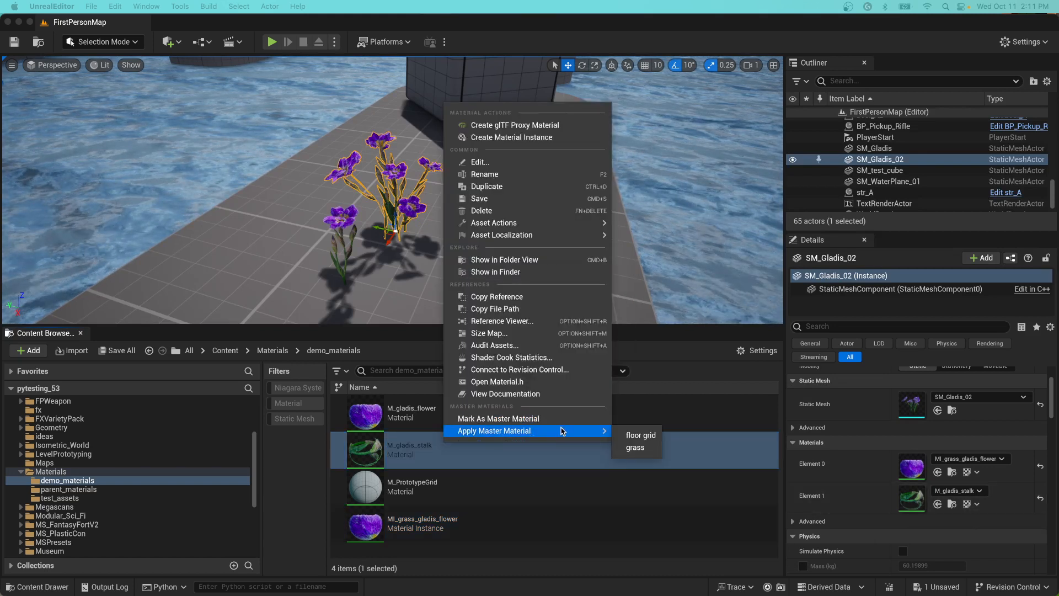
pyautogui.click(640, 436)
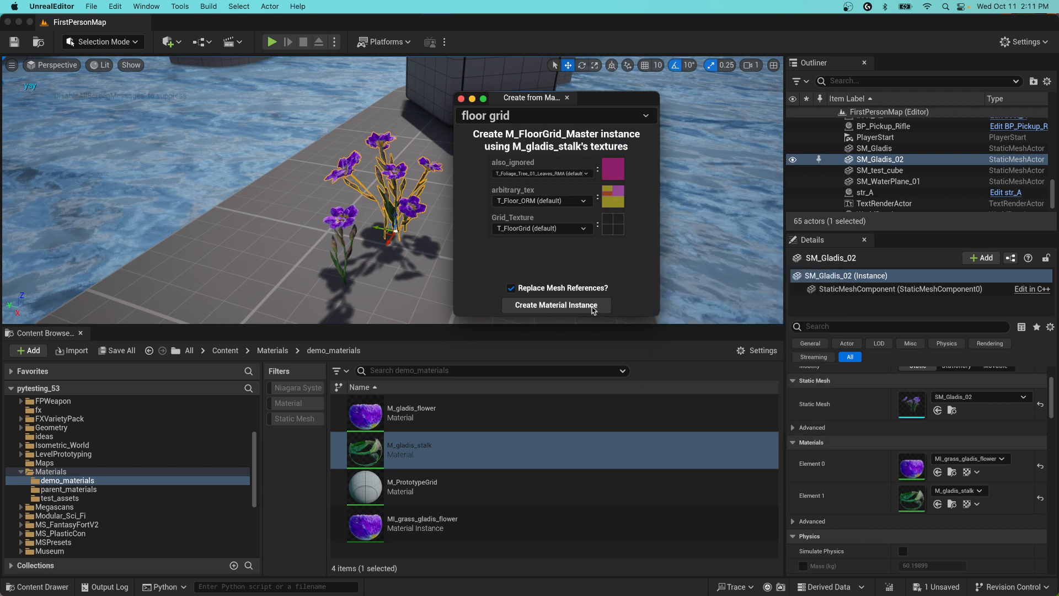
pyautogui.click(589, 119)
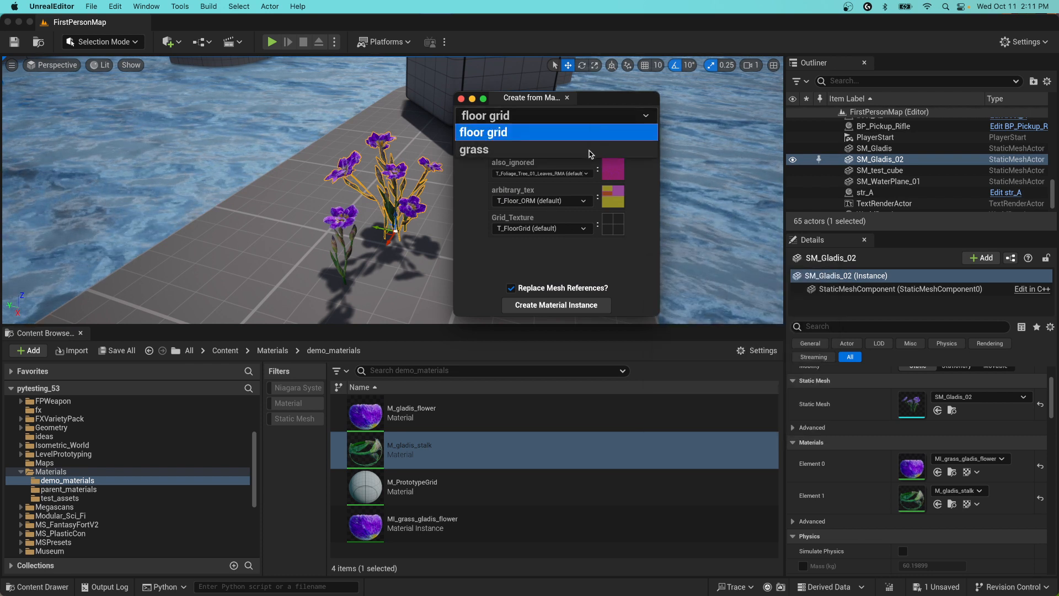
pyautogui.click(551, 150)
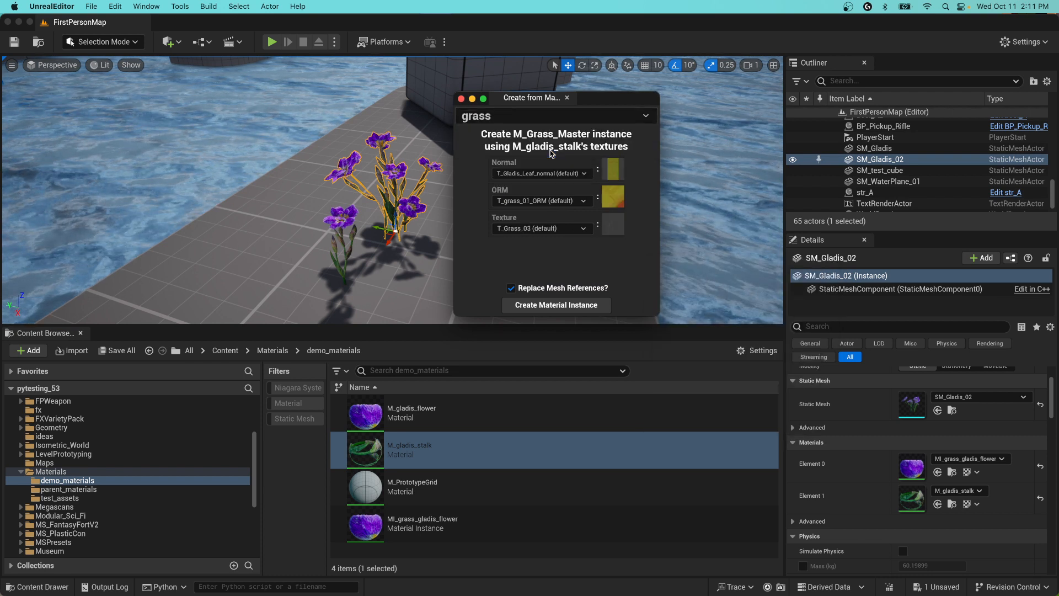
# Set the stalk instance's Texture to T_Gladis, its ORM to T_Base_Mask and its Normal to T_Gladis_normal.
pyautogui.click(556, 228)
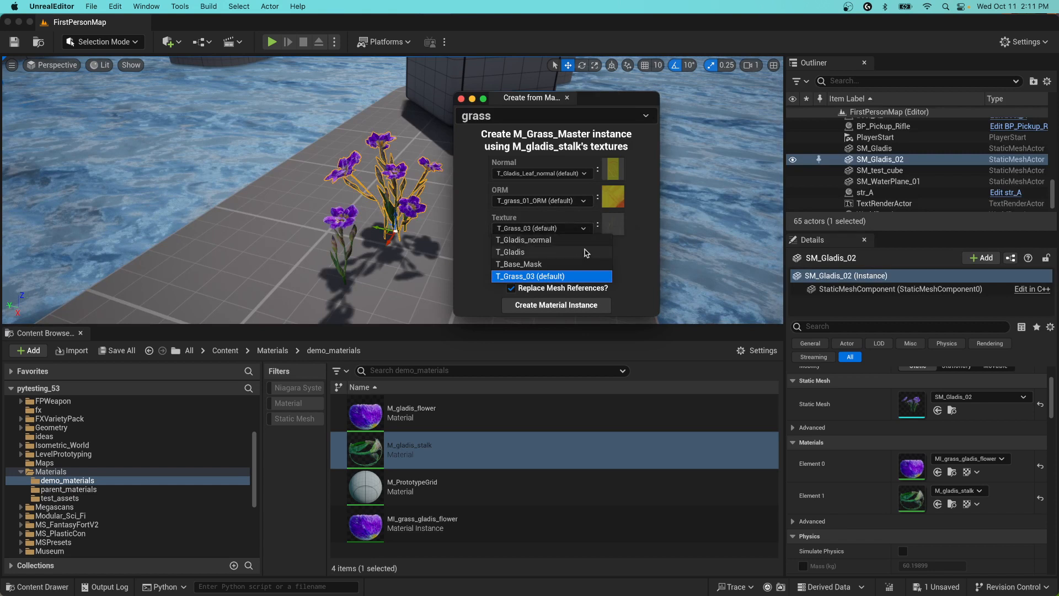
pyautogui.click(587, 253)
pyautogui.click(574, 201)
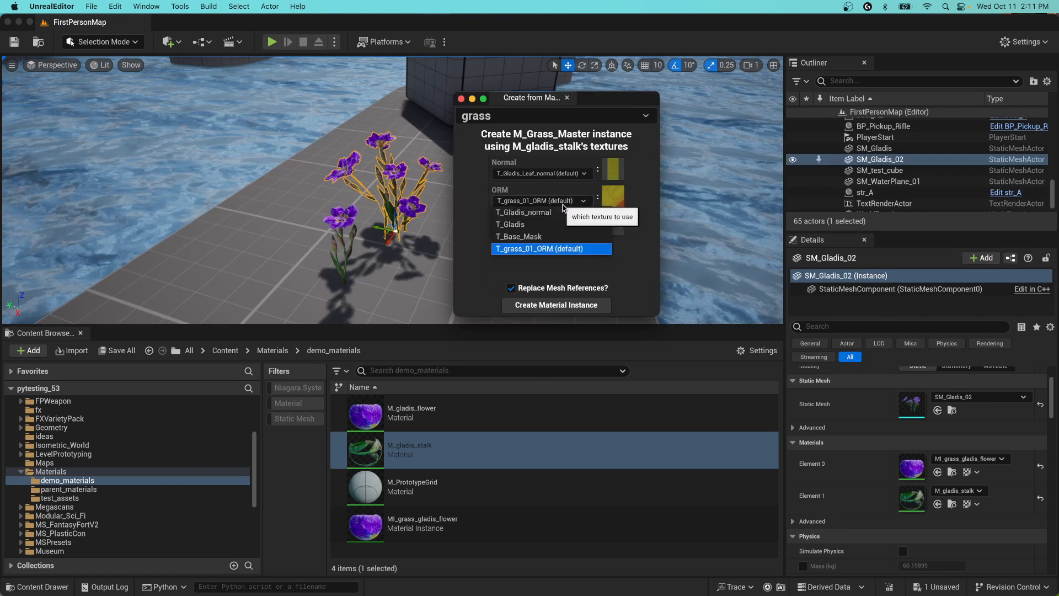
pyautogui.click(561, 238)
pyautogui.click(571, 174)
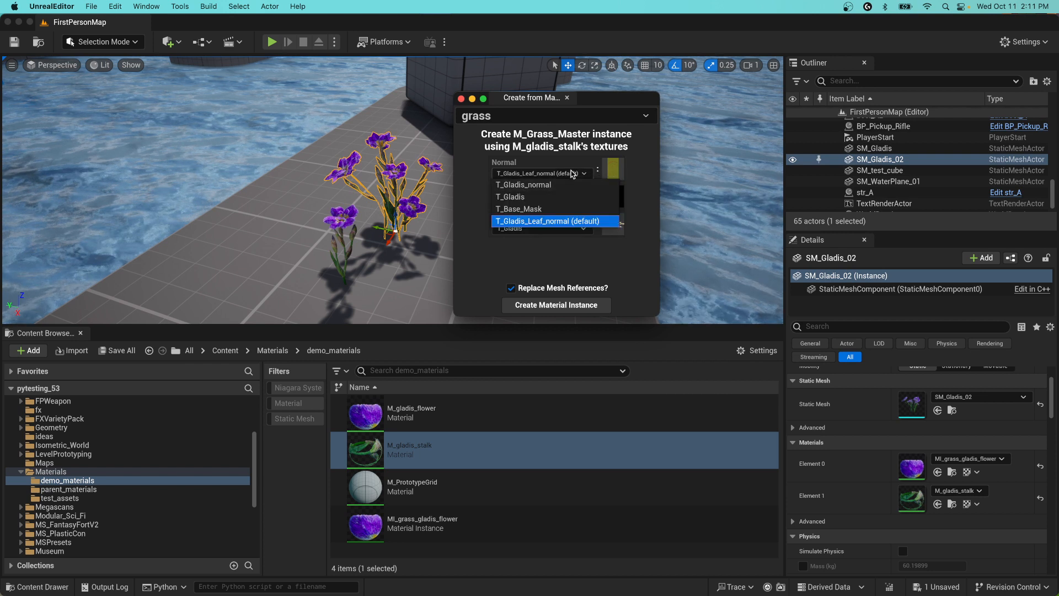
pyautogui.click(569, 185)
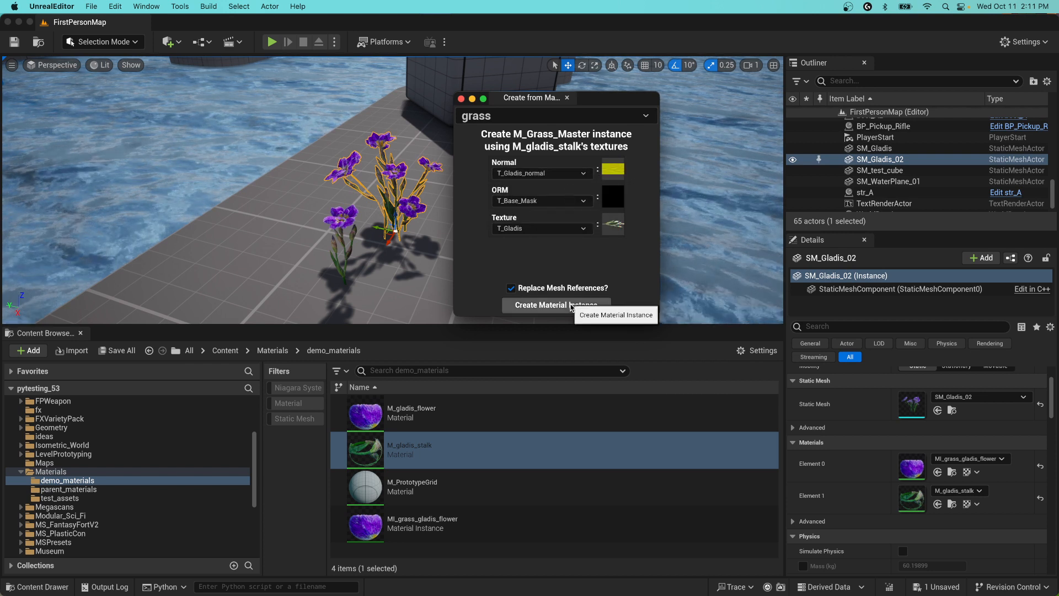
# Create the M_Grass_Master instance for M_gladis_stalk with mesh references replaced, and check the materials assigned to SM_Gladis.
pyautogui.click(570, 307)
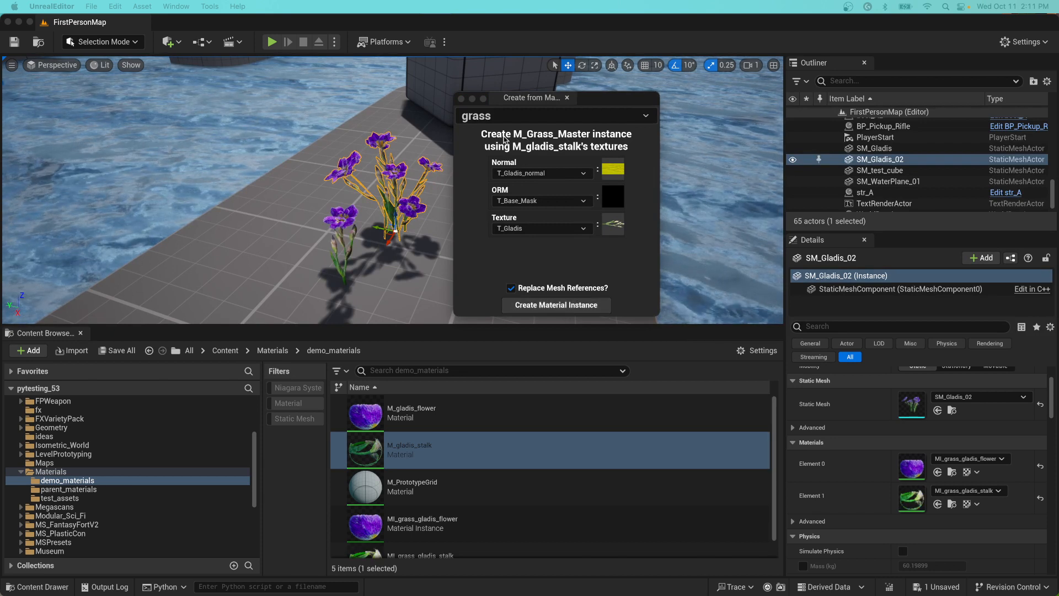
pyautogui.click(461, 99)
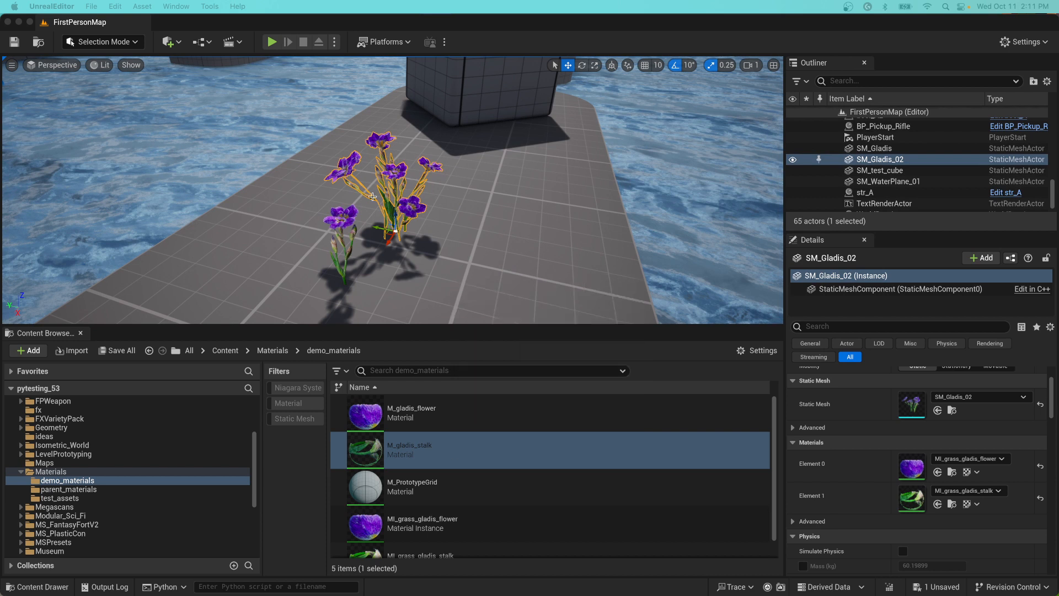
pyautogui.click(933, 148)
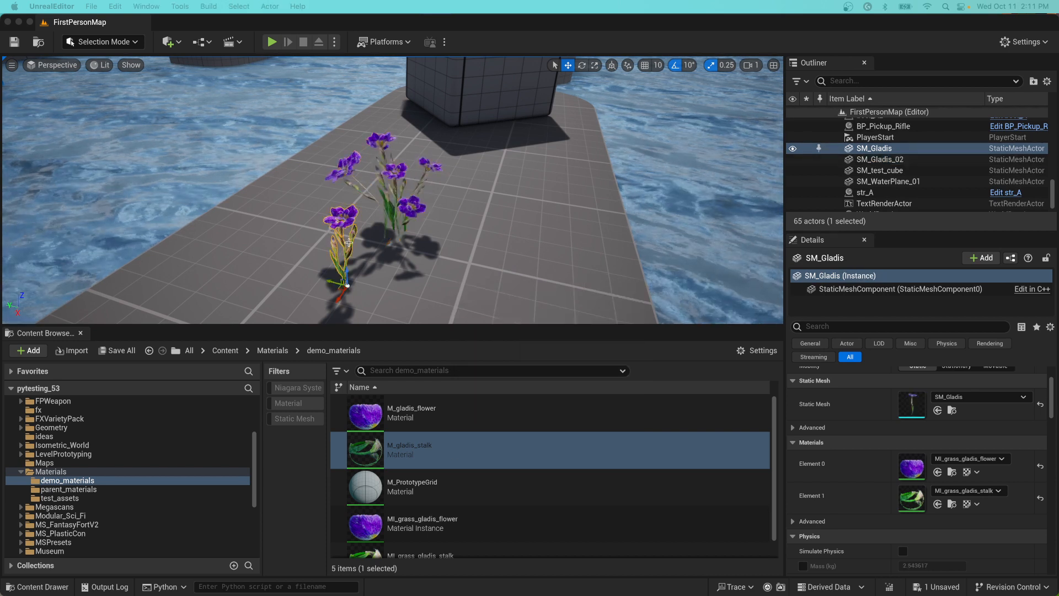
# Try the Speed parameter override in MI_grass_gladis_stalk, turn it back off, and minimize the instance editor.
pyautogui.moveTo(1058, 99); pyautogui.dragTo(616, 77)
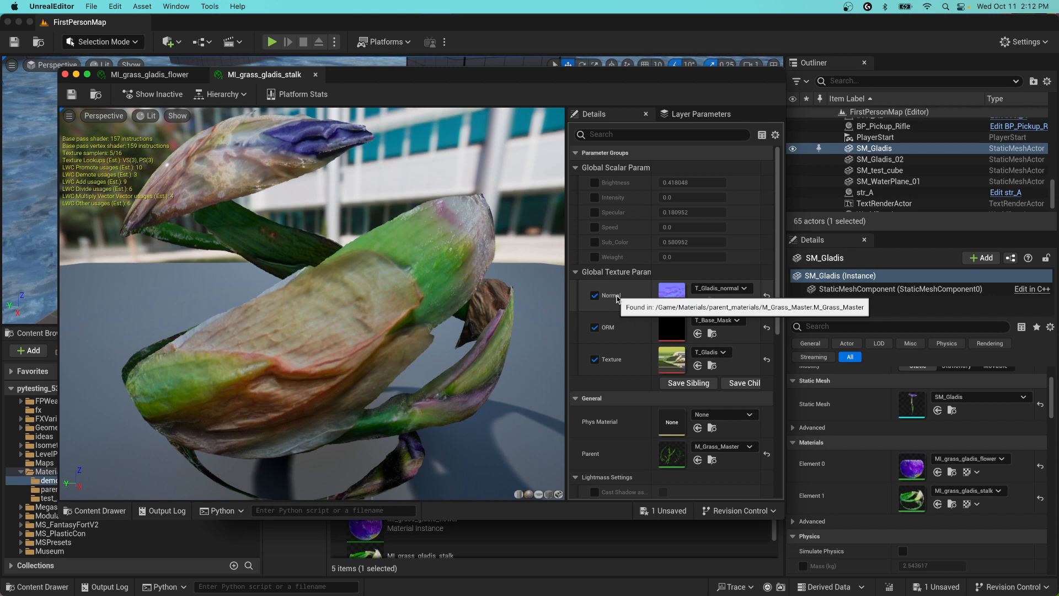
pyautogui.click(595, 227)
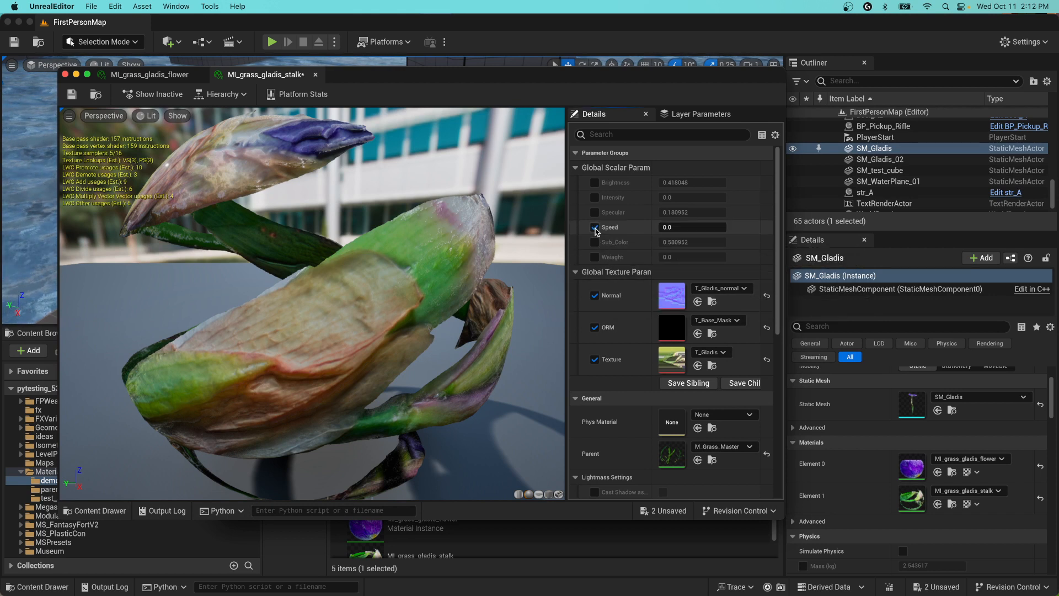
pyautogui.click(595, 227)
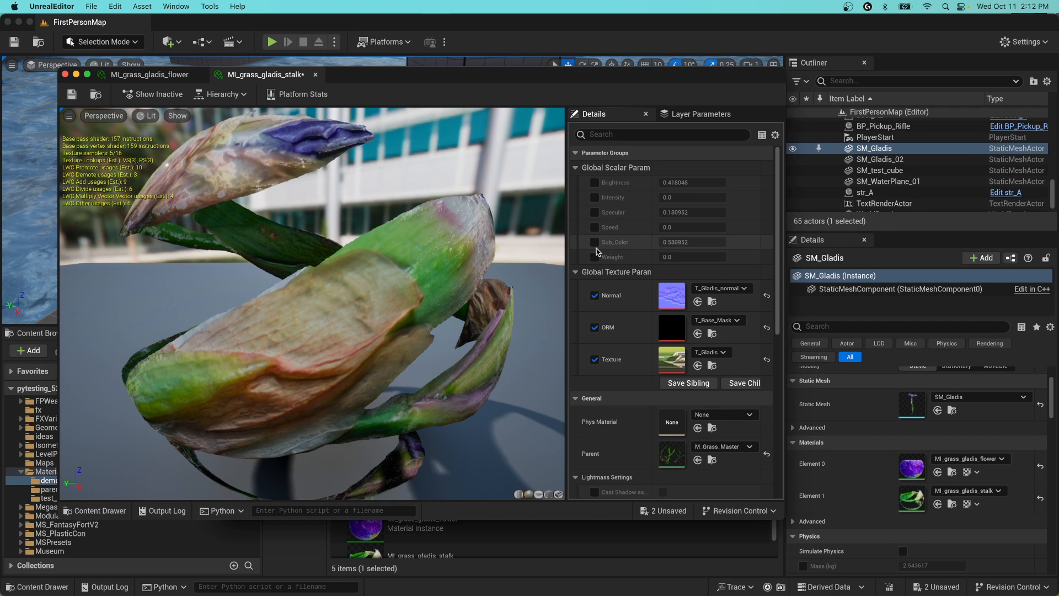
pyautogui.click(76, 74)
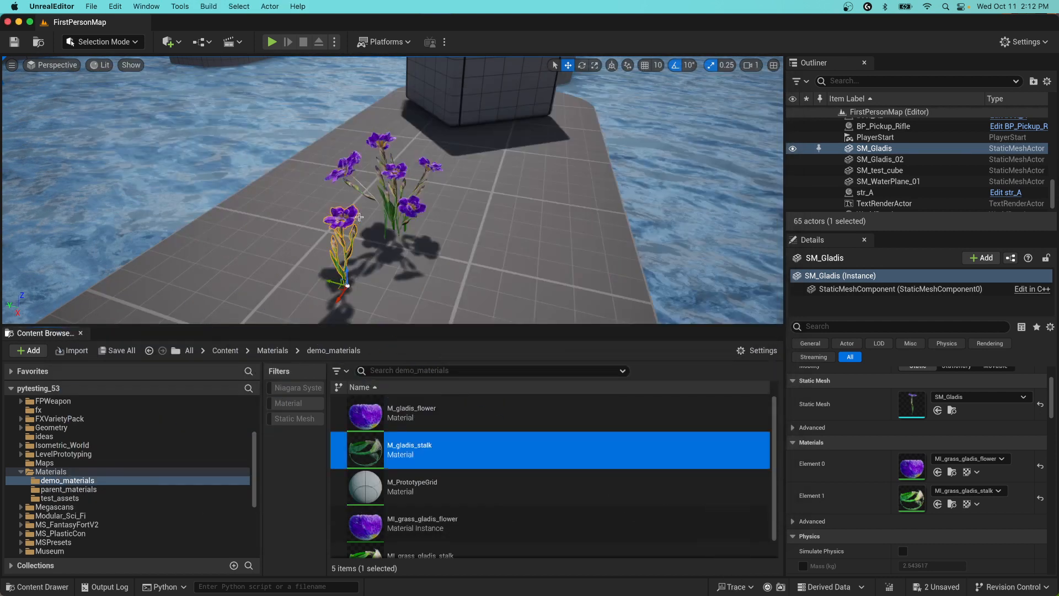
# View the master material actions available for M_gladis_stalk, and select the M_PrototypeGrid material.
pyautogui.rightClick(458, 448)
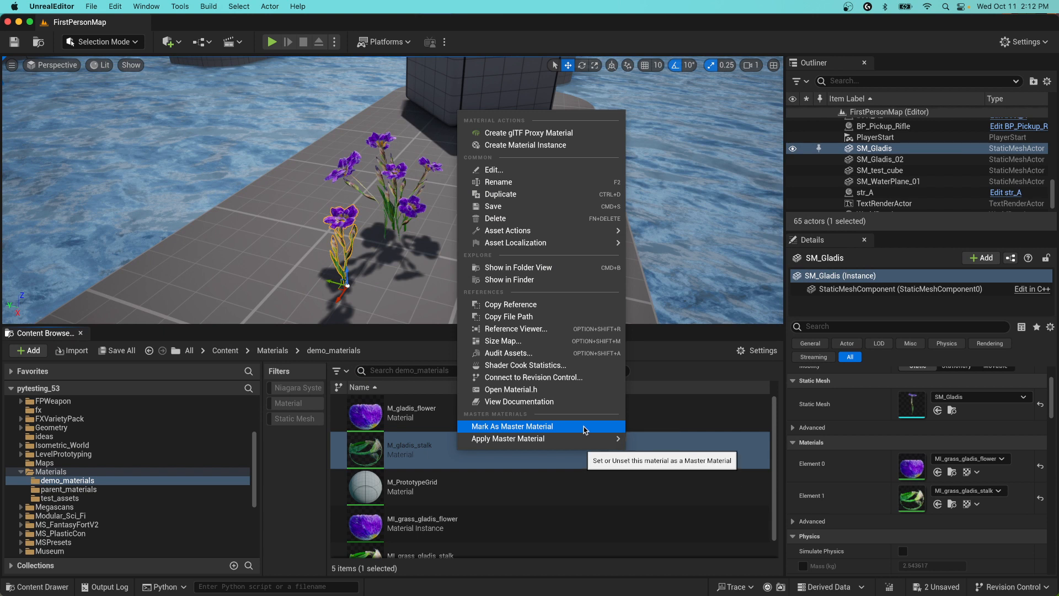
pyautogui.click(431, 421)
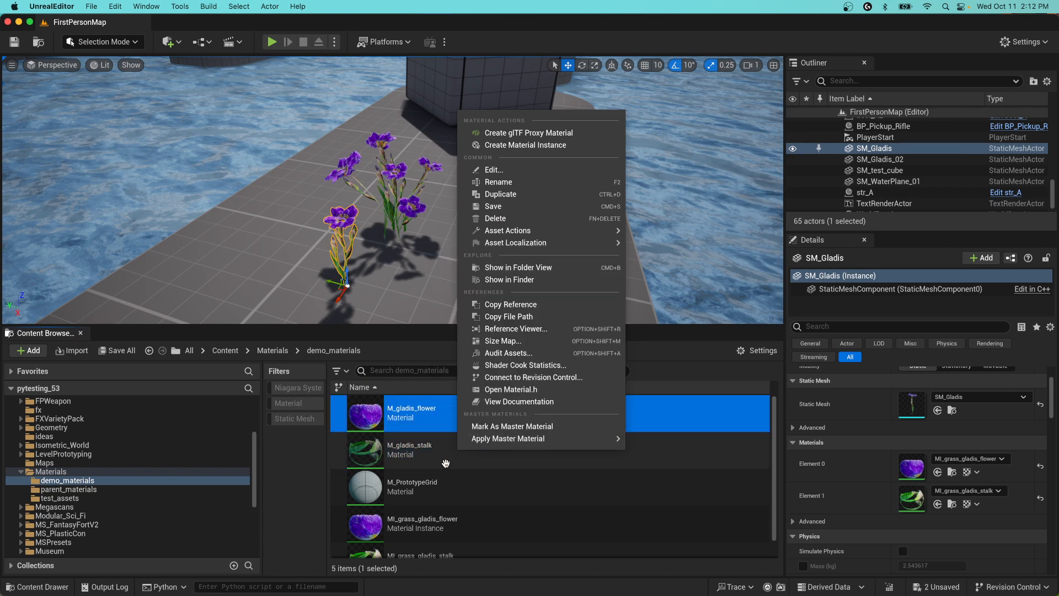
pyautogui.click(442, 482)
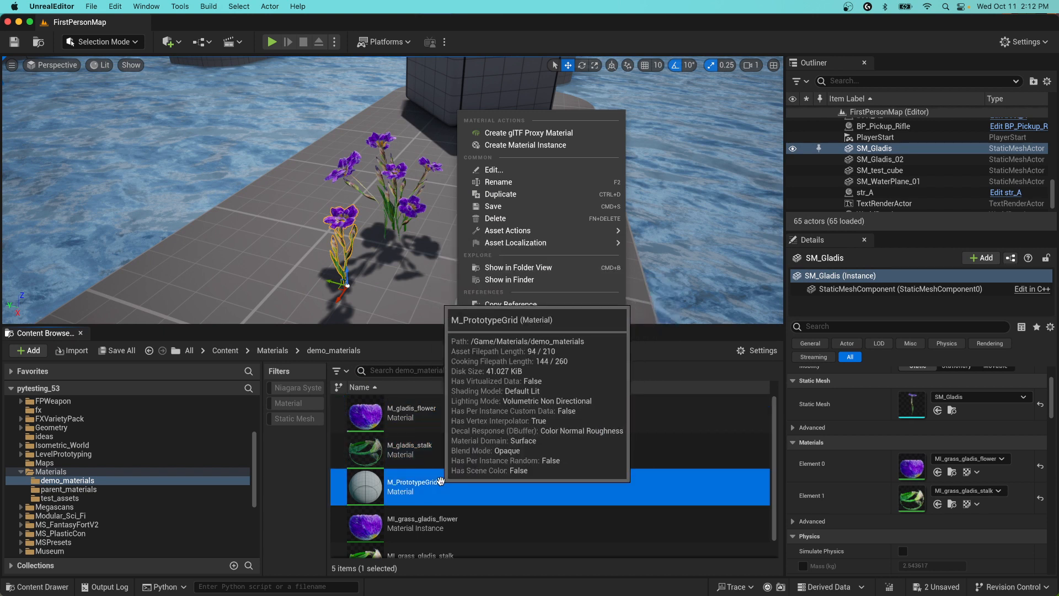